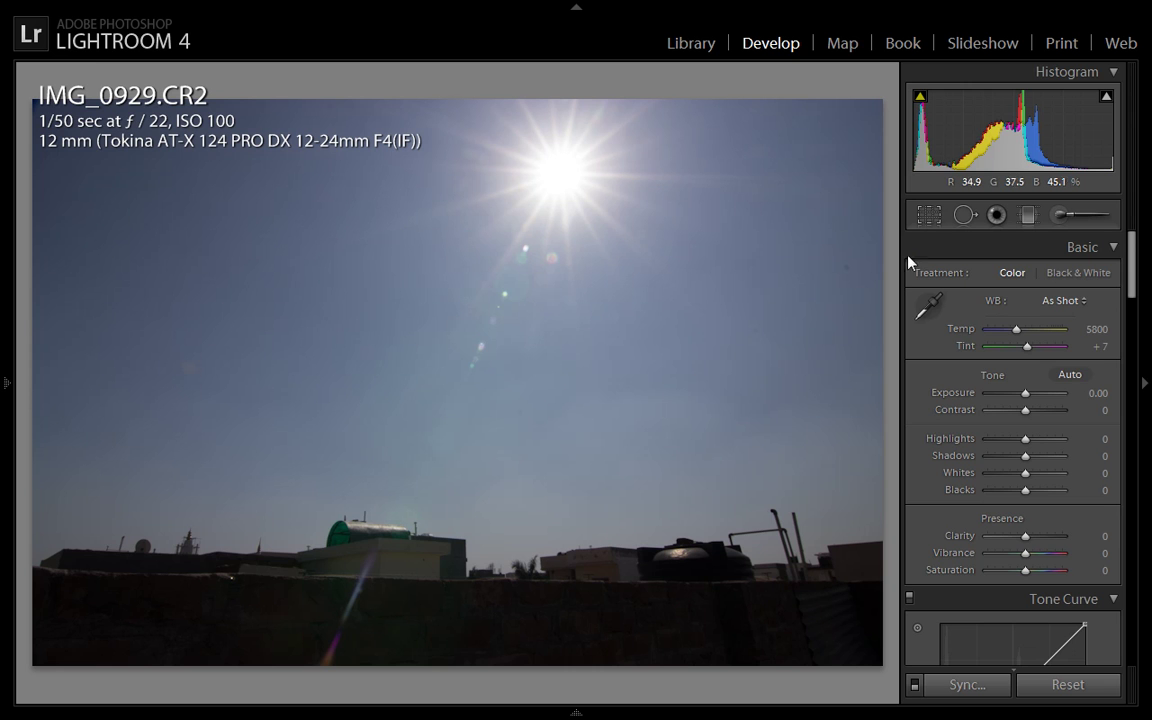
Step: Put the sunlit rooftop photo into crop mode with the framing grid over the full image
{"action": "key", "text": "r"}
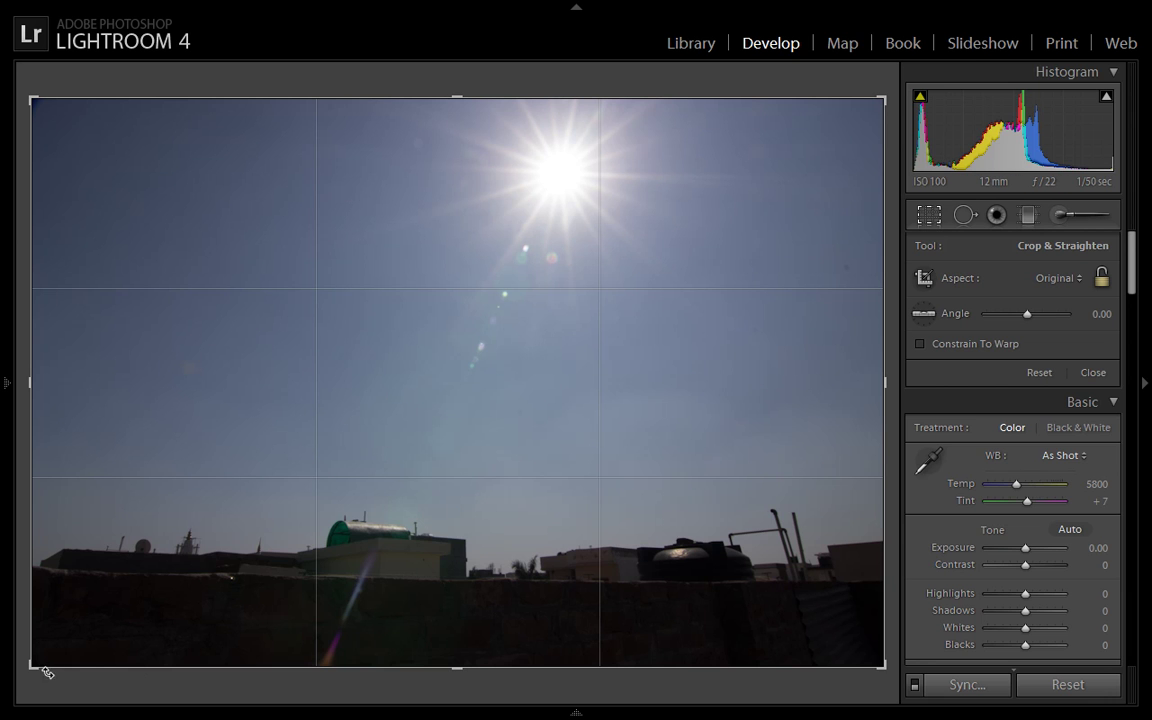
Step: Crop the photo up from the bottom-left so the rooftops are trimmed away, and apply the crop
{"action": "mouse_move", "coordinate": [32, 667]}
{"action": "left_mouse_down"}
{"action": "mouse_move", "coordinate": [75, 591]}
{"action": "mouse_move", "coordinate": [88, 597]}
{"action": "left_mouse_up"}
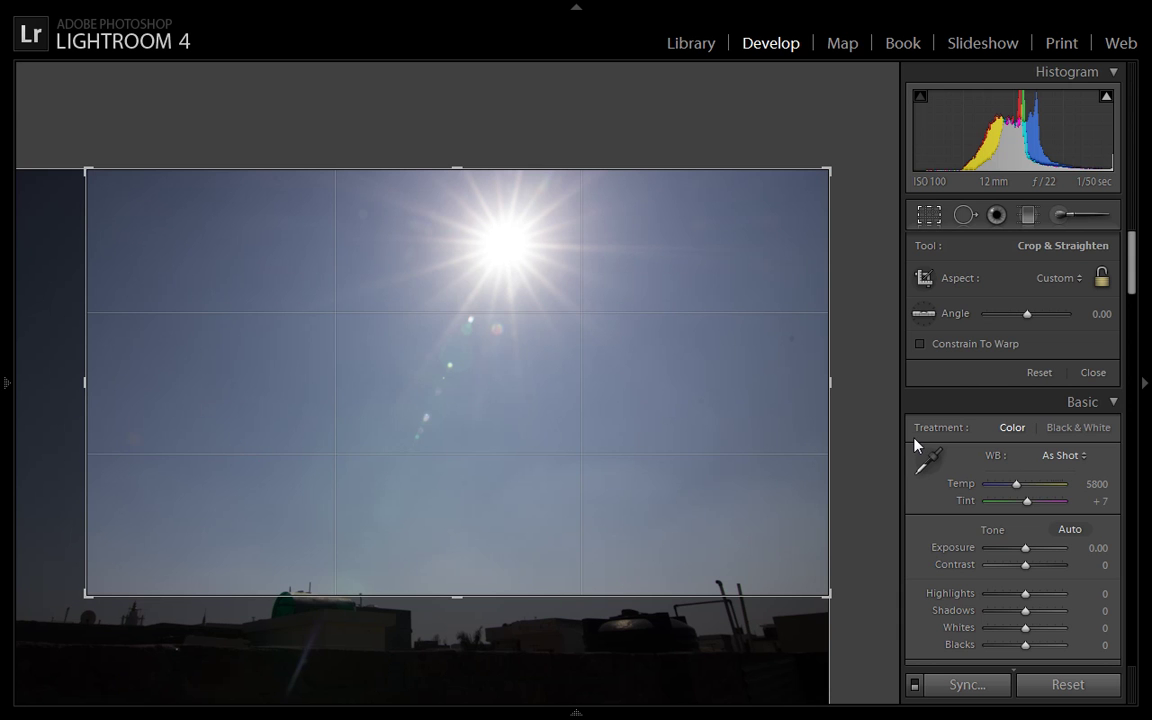
{"action": "key", "text": "Return"}
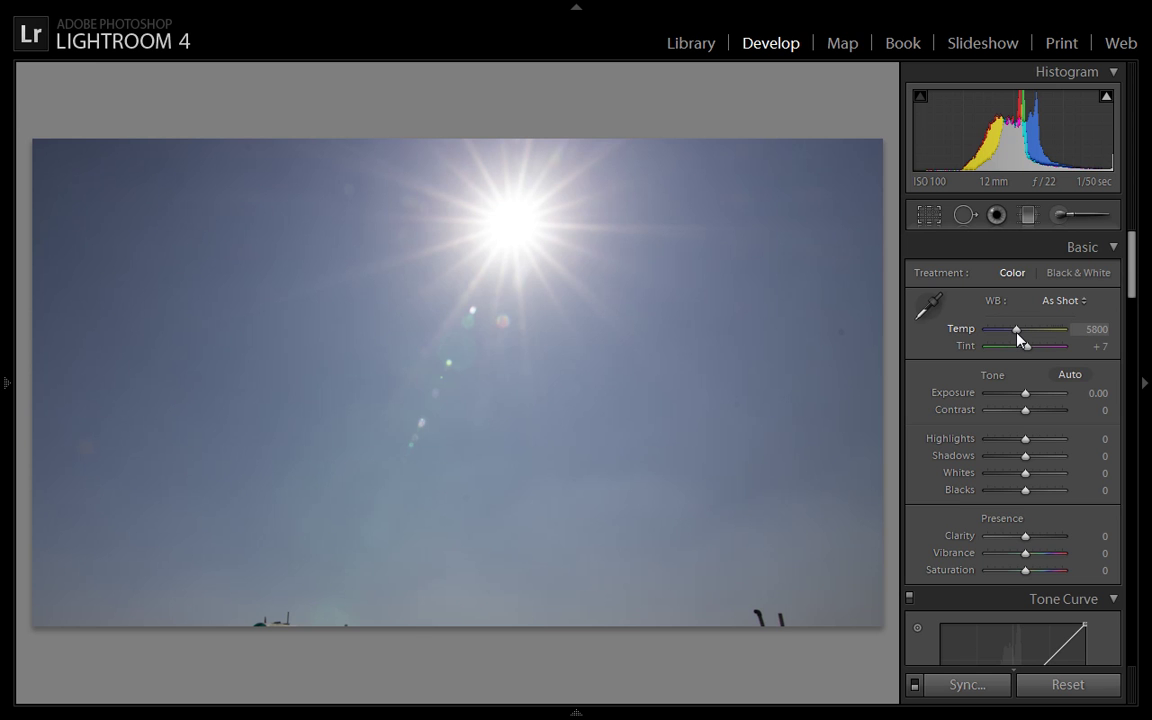
Step: Cool the white balance Temp from 5800 to 5050 for a bluer sky
{"action": "key", "text": "Down"}
{"action": "key", "text": "Down"}
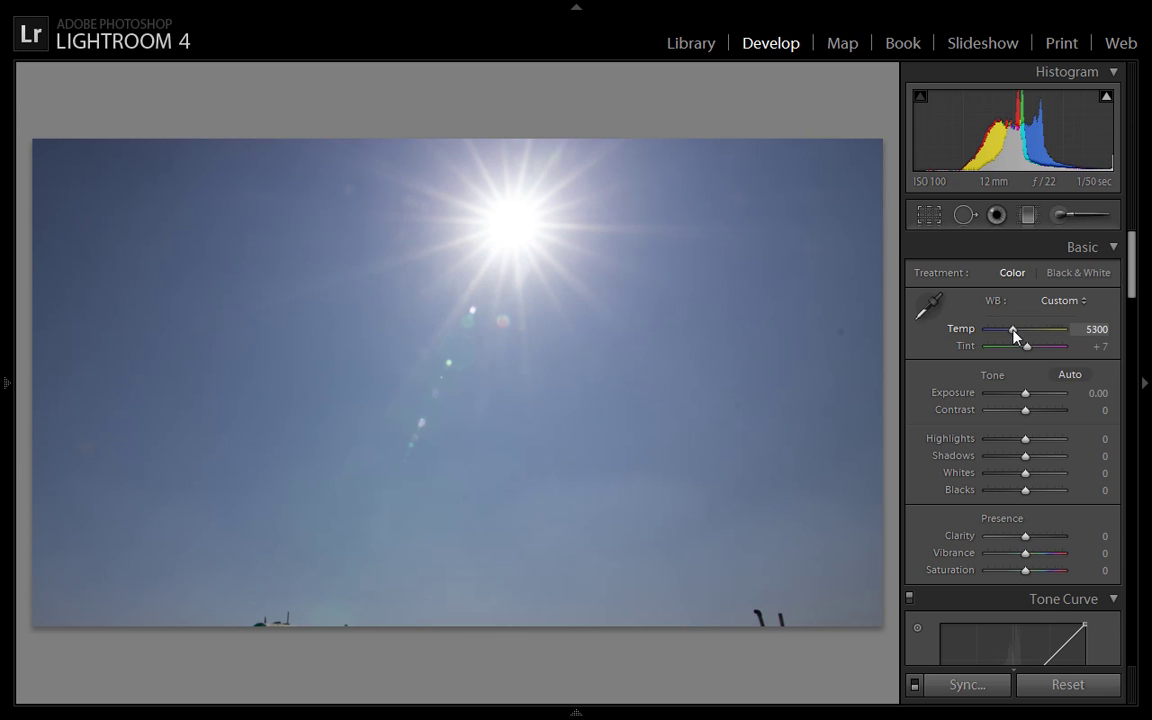
{"action": "key", "text": "Down"}
{"action": "key", "text": "Down"}
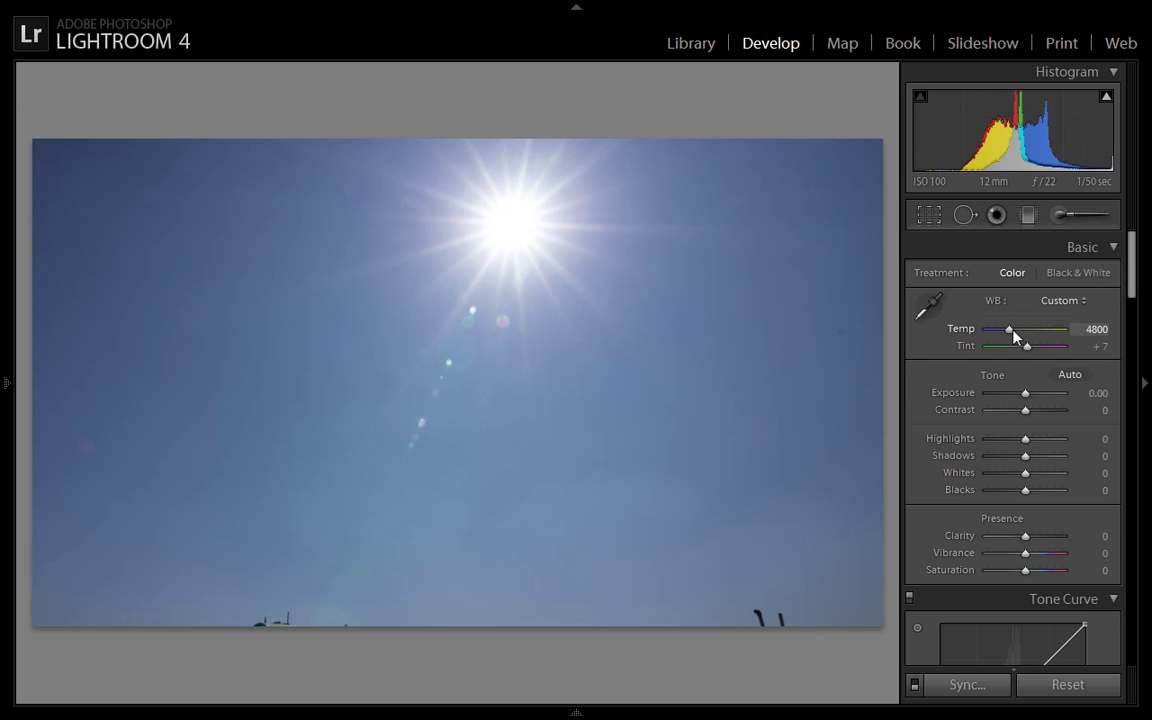
{"action": "key", "text": "Up"}
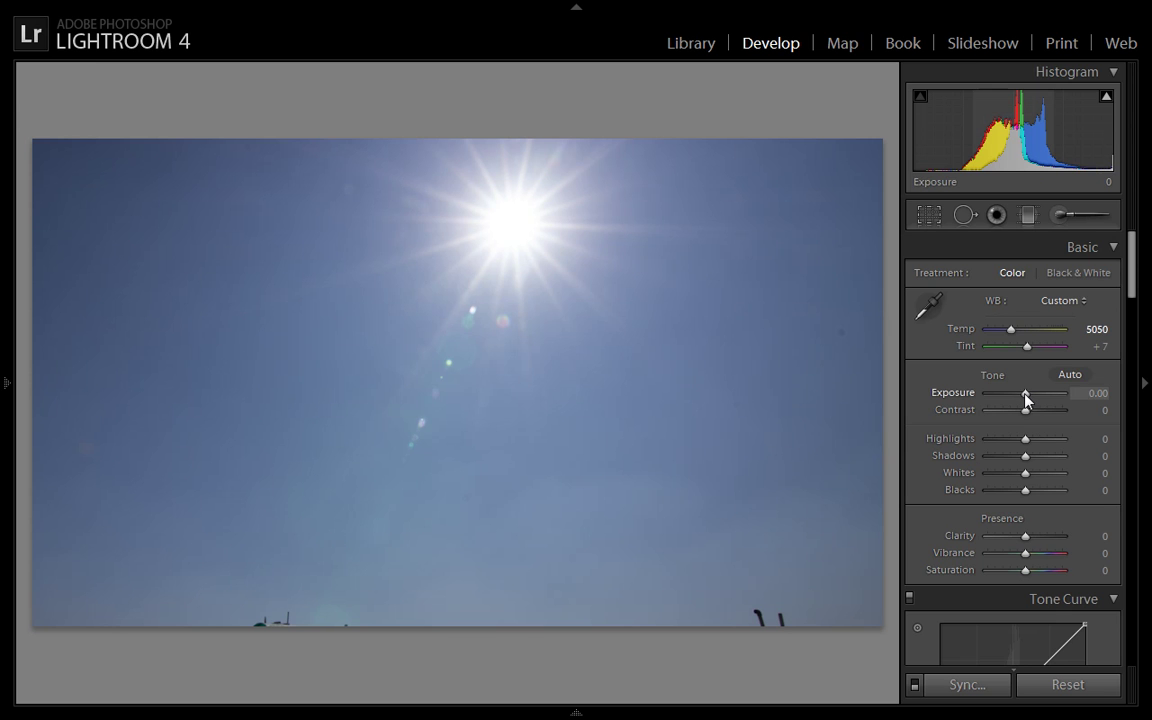
Step: Set Exposure to -0.20 and Contrast to +36 in the Basic panel
{"action": "left_click_drag", "start_coordinate": [1025, 397], "coordinate": [1024, 397]}
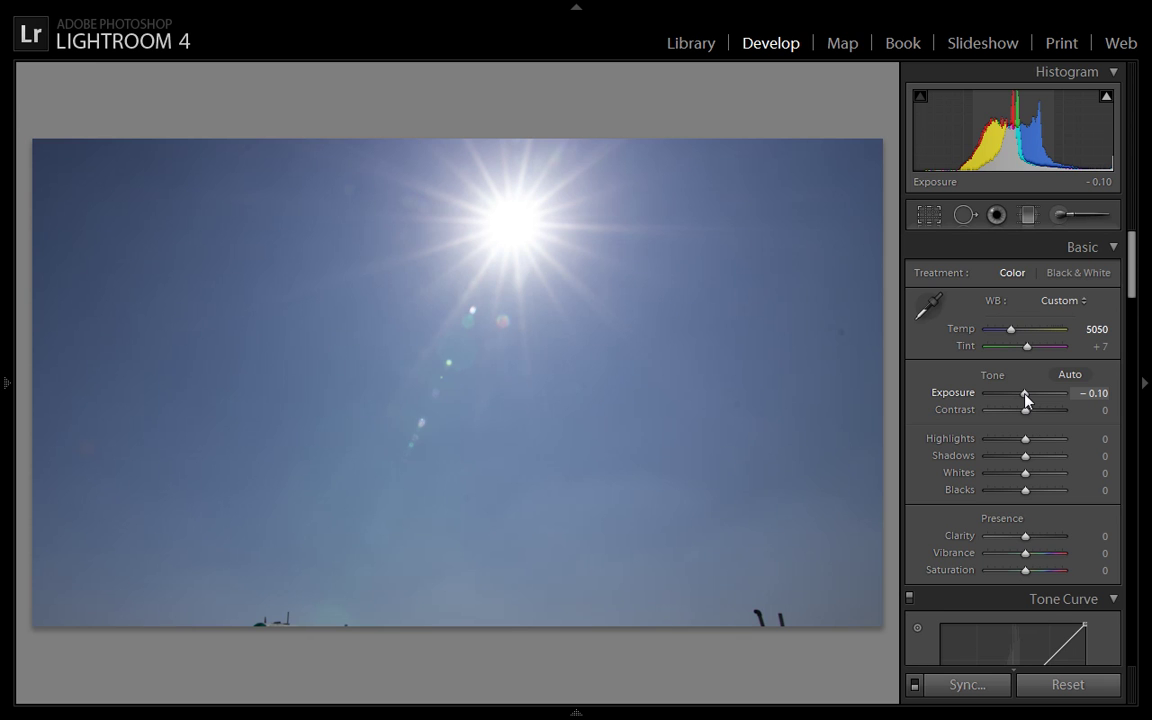
{"action": "left_click_drag", "start_coordinate": [1025, 398], "coordinate": [1041, 418]}
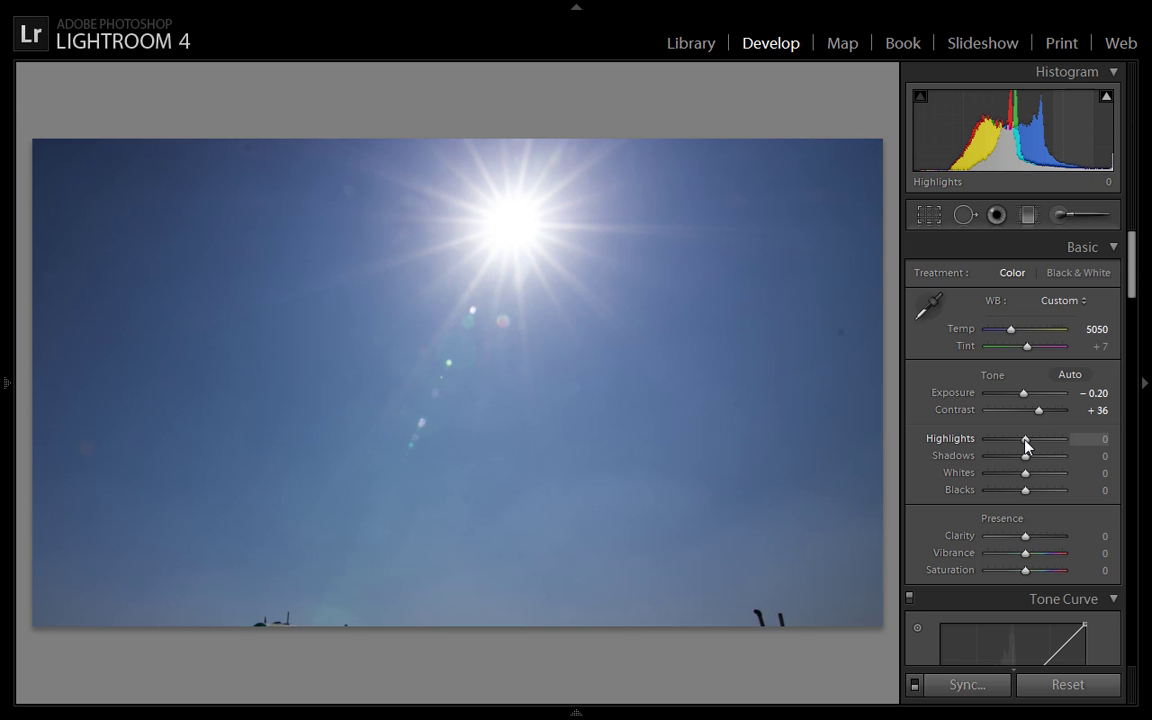
Step: Try stronger Highlights values, reset the slider, then settle Highlights at -10
{"action": "left_click_drag", "start_coordinate": [1025, 440], "coordinate": [991, 440]}
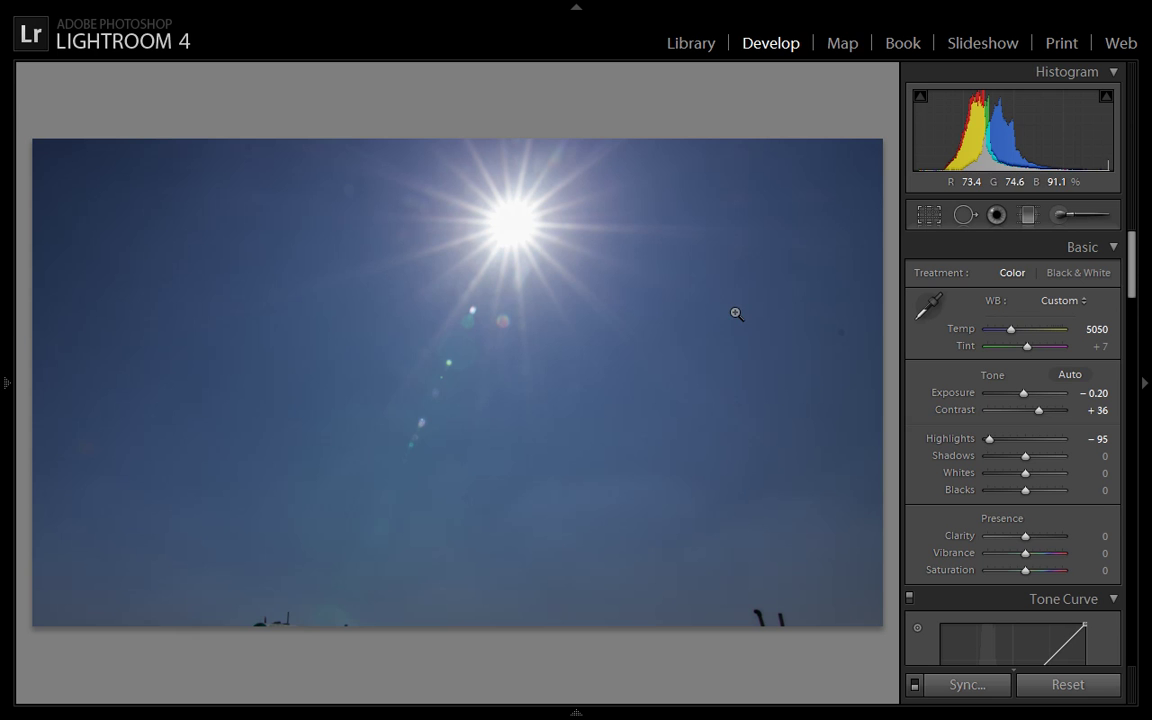
{"action": "left_click_drag", "start_coordinate": [989, 441], "coordinate": [1024, 450]}
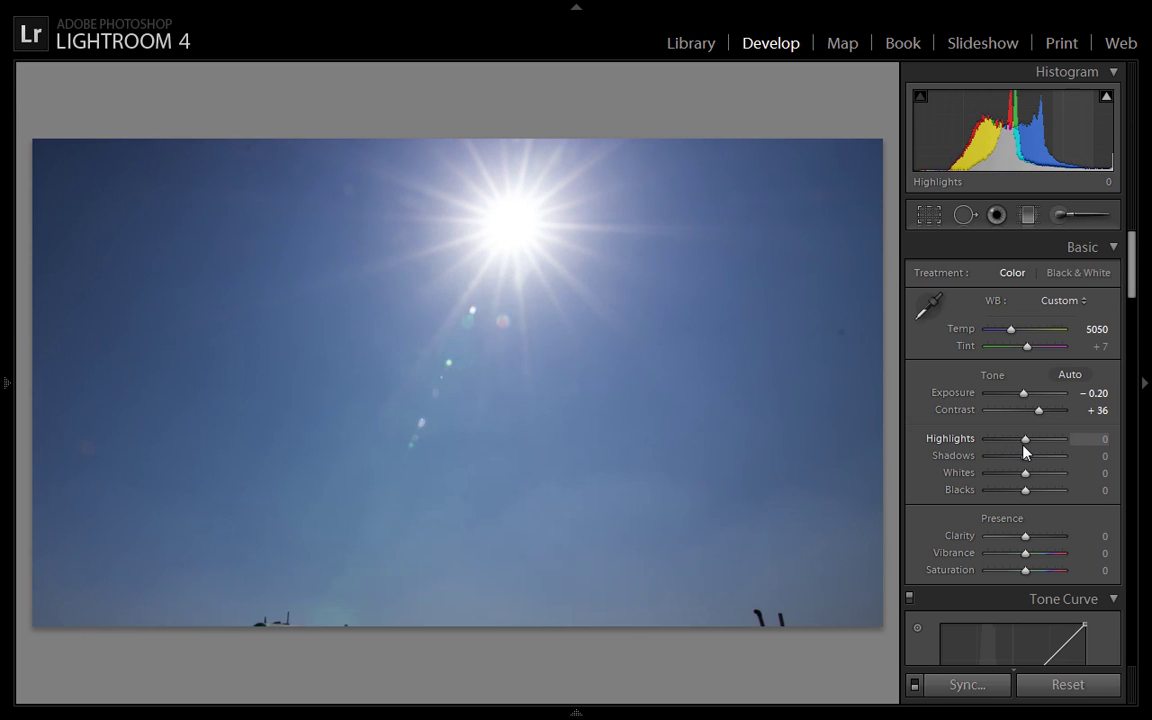
{"action": "left_click_drag", "start_coordinate": [1024, 448], "coordinate": [1020, 449]}
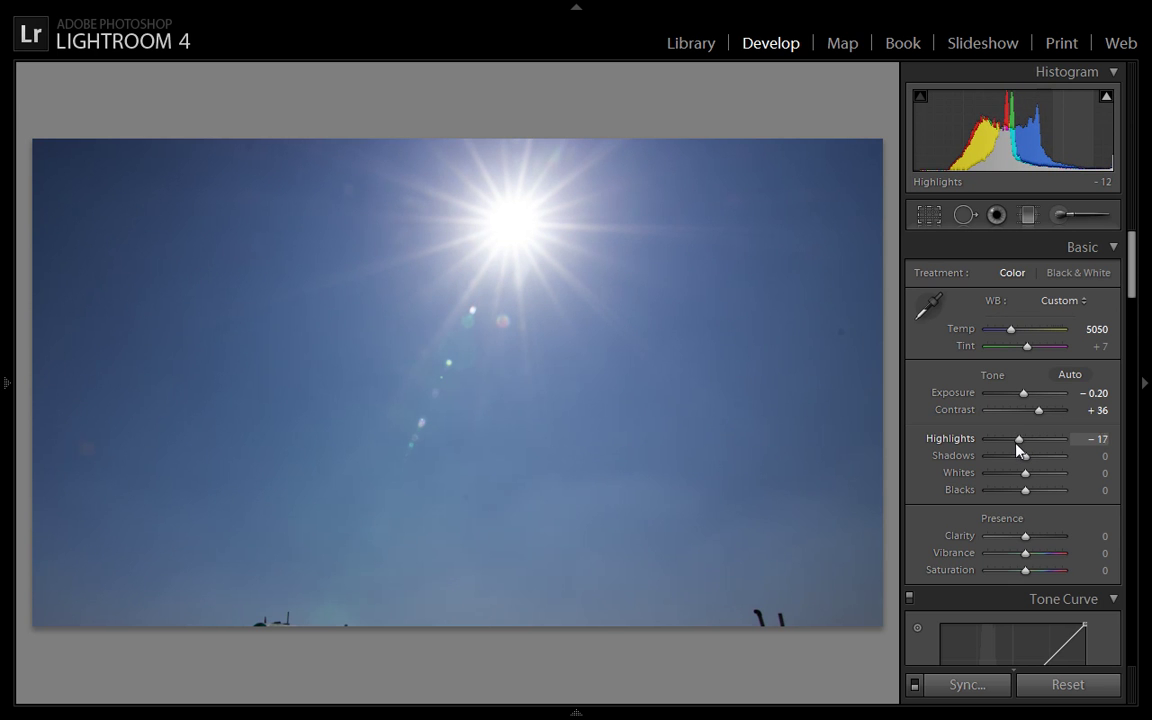
{"action": "left_click_drag", "start_coordinate": [1020, 449], "coordinate": [1015, 449]}
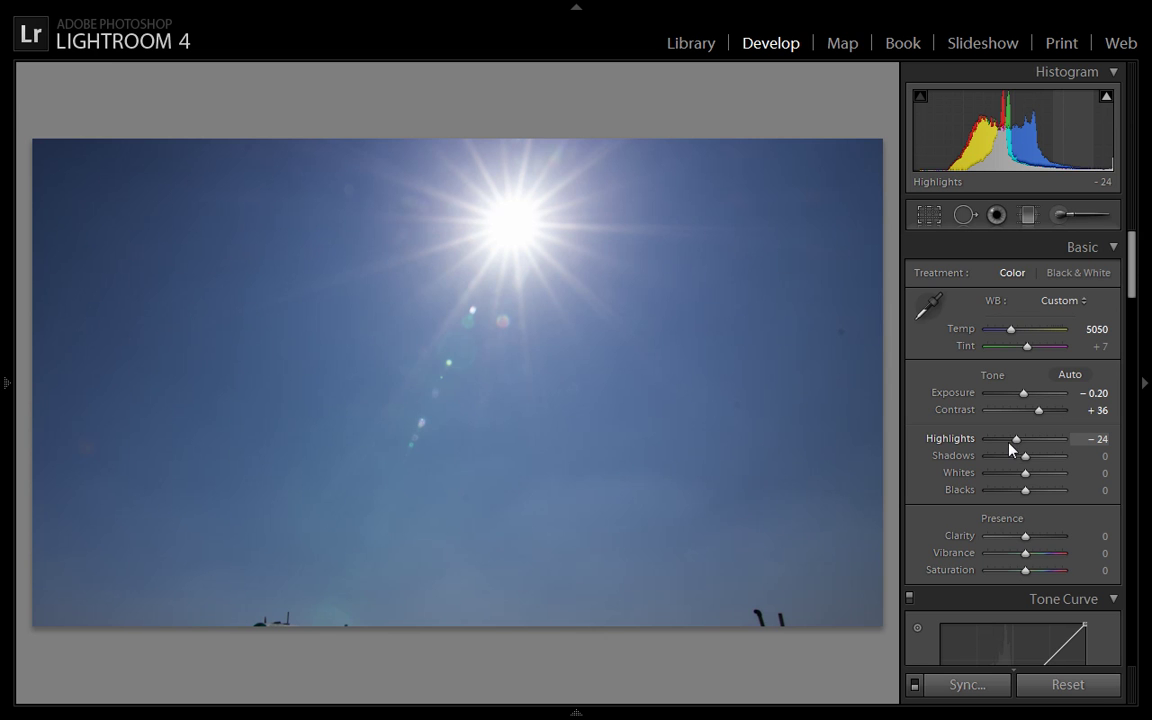
{"action": "double_click", "coordinate": [968, 441]}
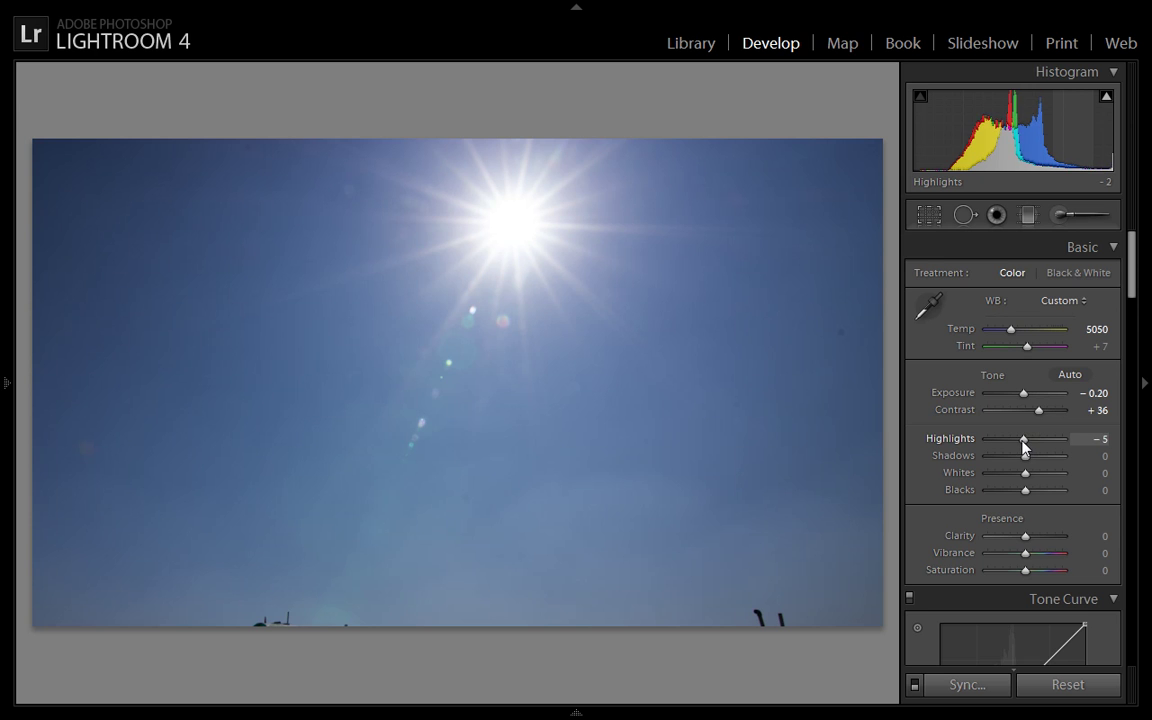
{"action": "left_click_drag", "start_coordinate": [1025, 441], "coordinate": [1022, 441]}
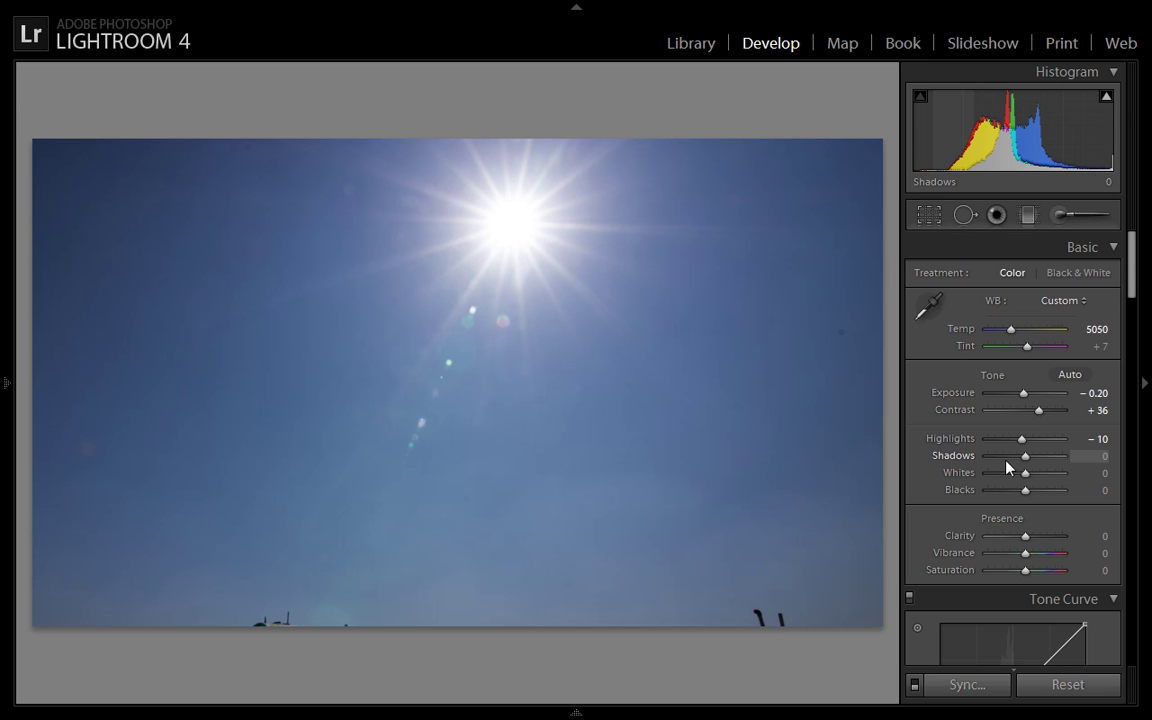
Step: Set Shadows and Blacks to -26 and Clarity to +31
{"action": "mouse_move", "coordinate": [1026, 490]}
{"action": "left_mouse_down"}
{"action": "mouse_move", "coordinate": [1016, 497]}
{"action": "mouse_move", "coordinate": [1014, 458]}
{"action": "left_mouse_up"}
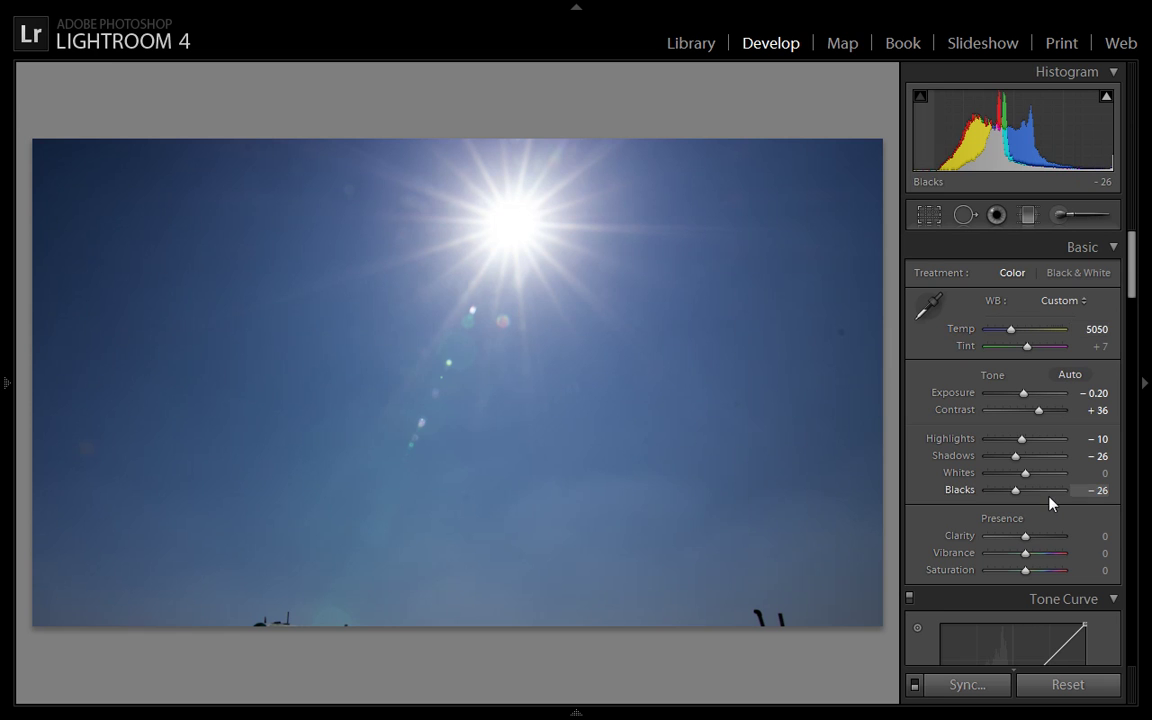
{"action": "left_click_drag", "start_coordinate": [1026, 537], "coordinate": [1040, 537]}
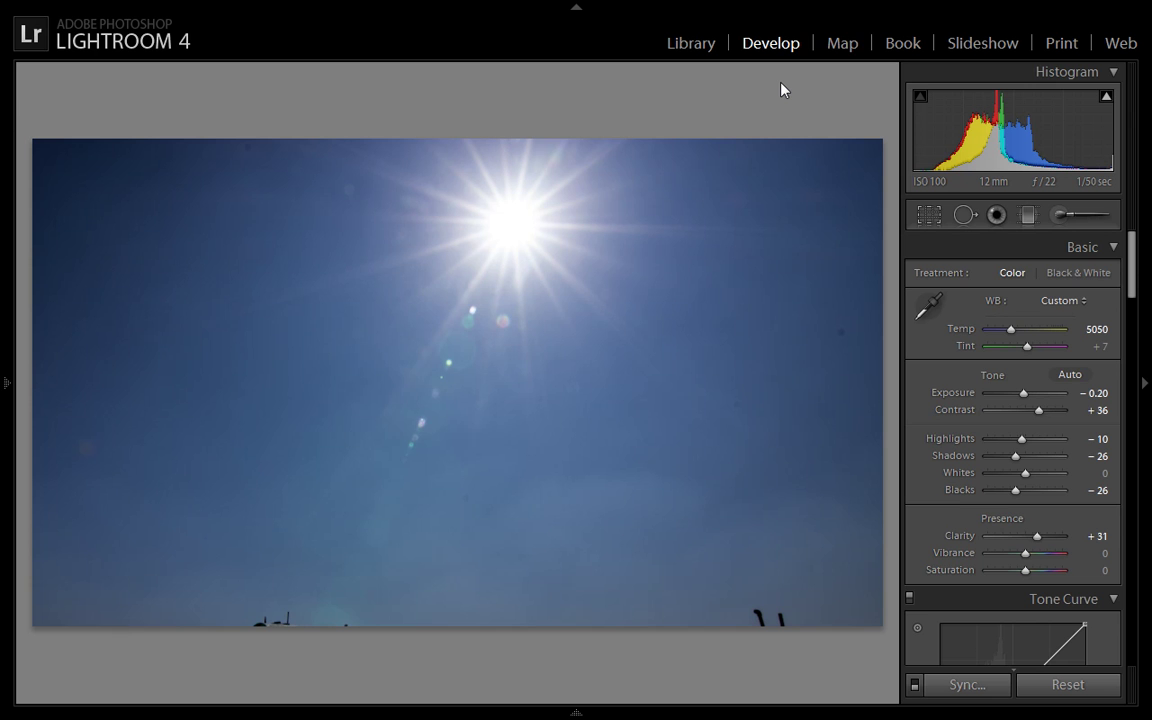
Step: Compare the edit against the original Before view, then bring the Detail panel into view
{"action": "key", "text": "backslash"}
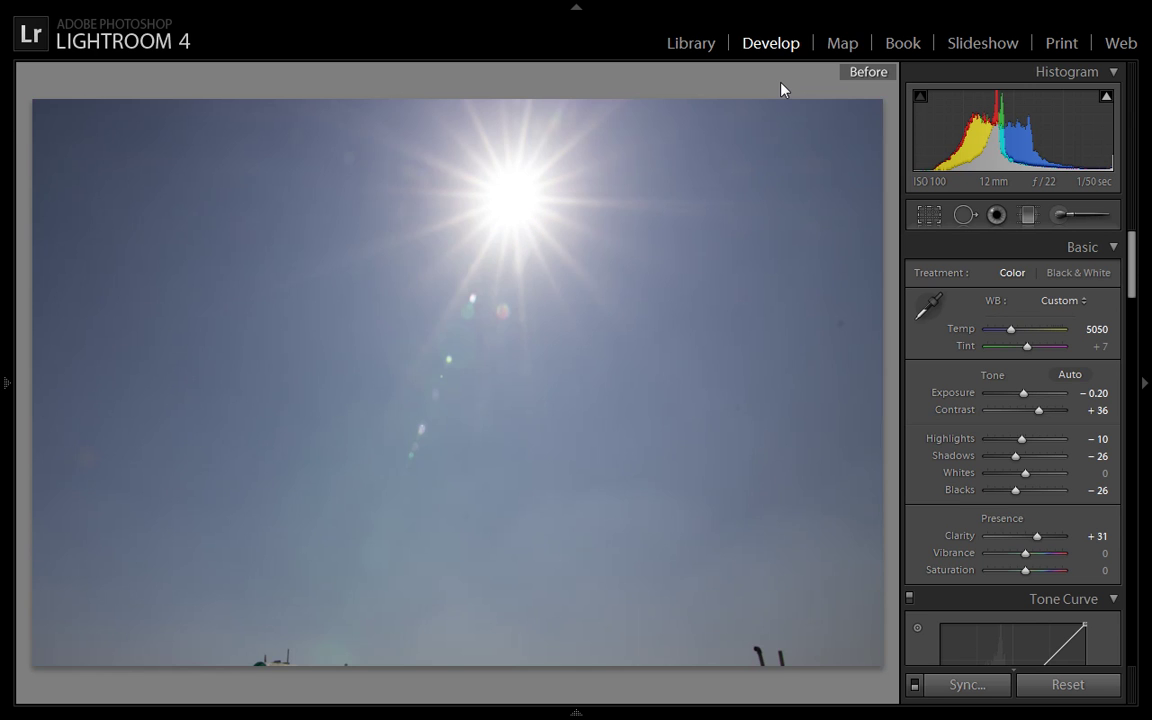
{"action": "key", "text": "backslash"}
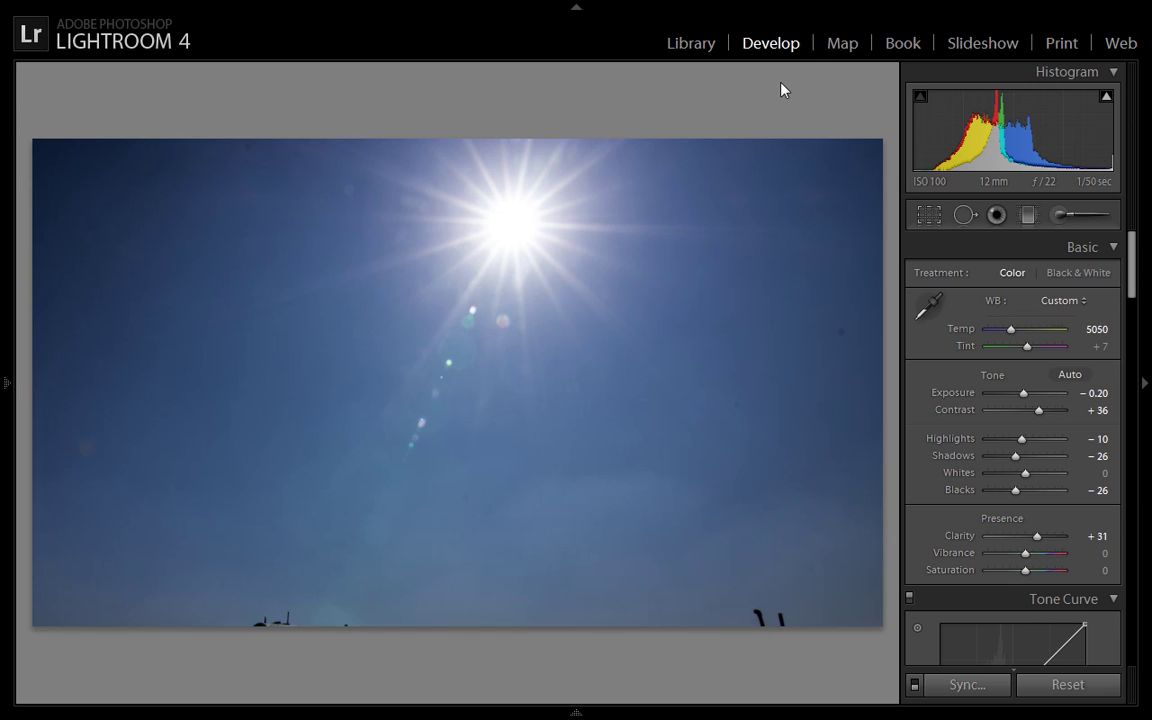
{"action": "key", "text": "backslash"}
{"action": "key", "text": "backslash"}
{"action": "left_click_drag", "start_coordinate": [1133, 250], "coordinate": [1139, 510]}
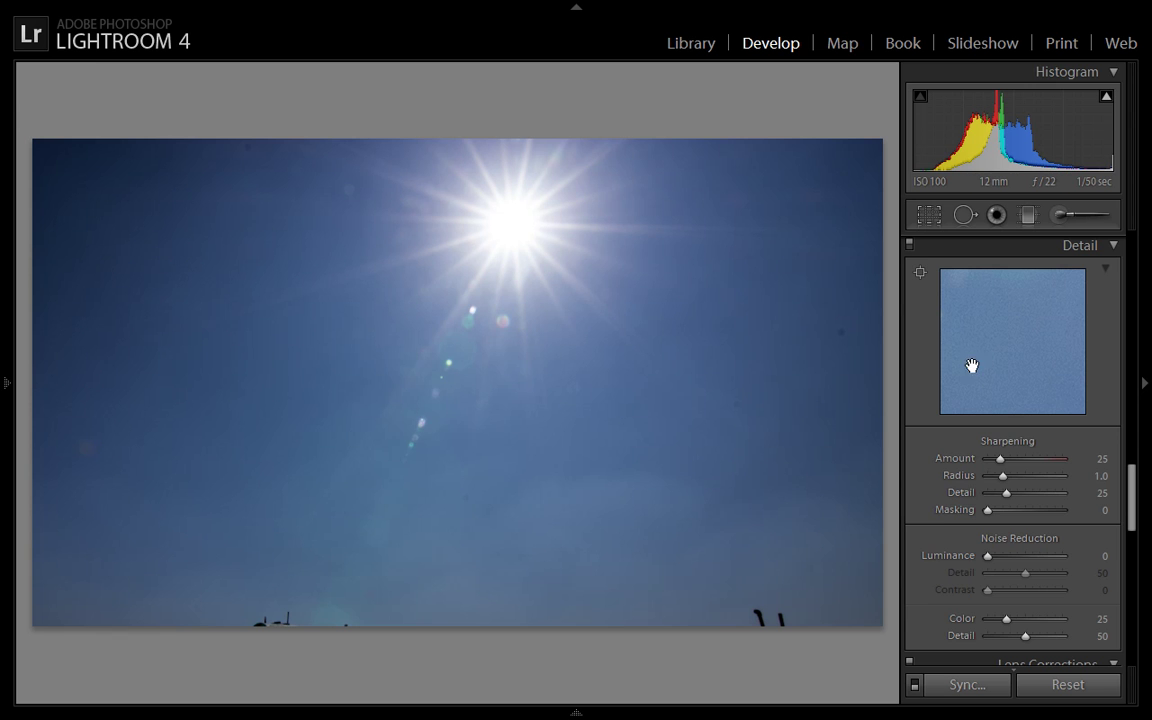
Step: Set sharpening Amount to 112 and Masking to 75 in the Detail panel
{"action": "left_click_drag", "start_coordinate": [1001, 459], "coordinate": [1046, 470]}
{"action": "left_click_drag", "start_coordinate": [987, 511], "coordinate": [1042, 517]}
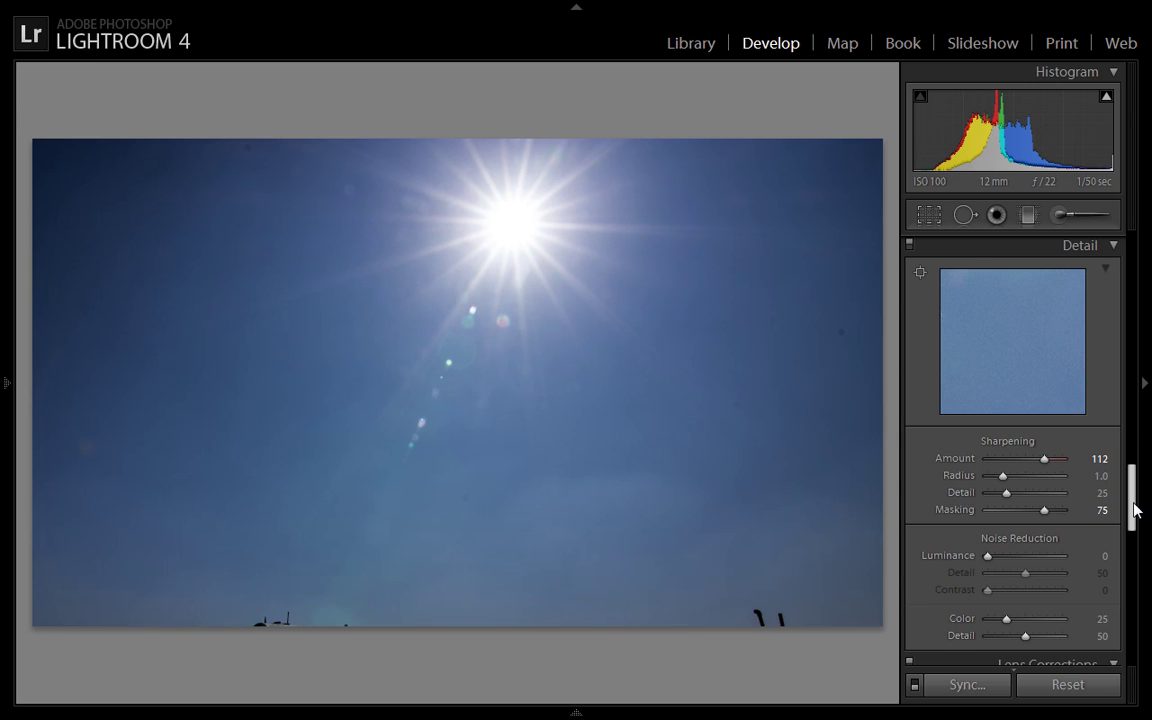
{"action": "left_click_drag", "start_coordinate": [1135, 510], "coordinate": [1135, 502]}
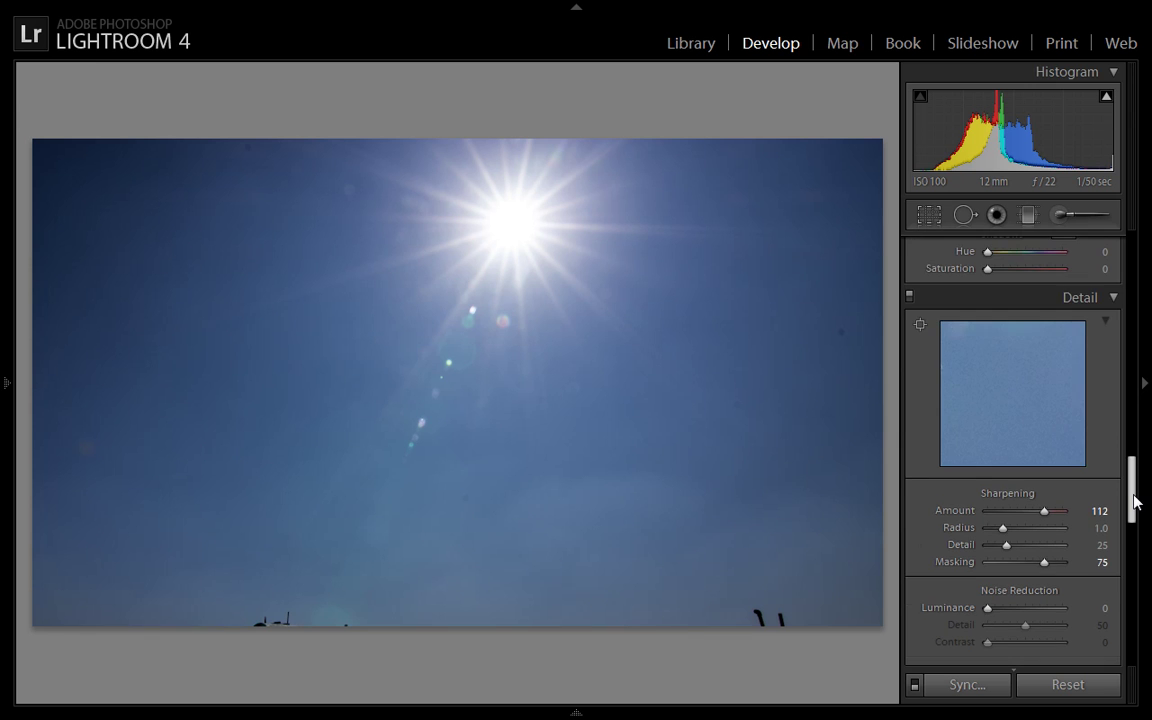
Step: Raise Luminance noise reduction from 0 to 19
{"action": "scroll", "coordinate": [1134, 510], "scroll_direction": "down", "scroll_amount": 2}
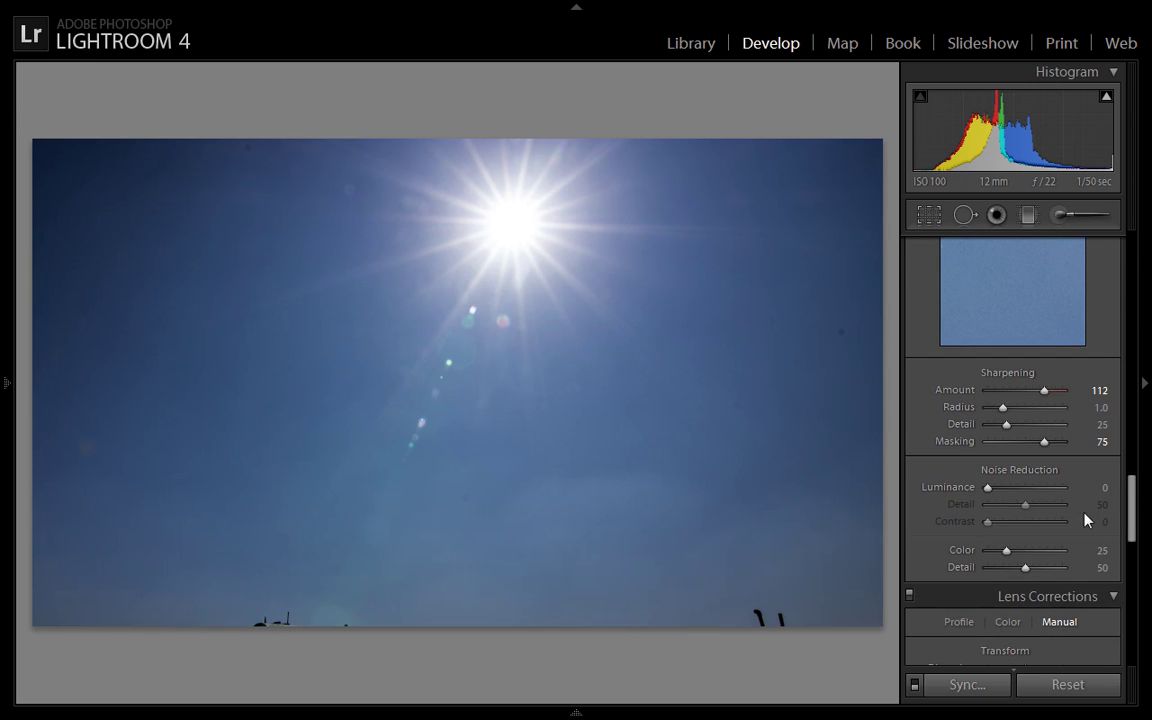
{"action": "left_click_drag", "start_coordinate": [987, 487], "coordinate": [1000, 488]}
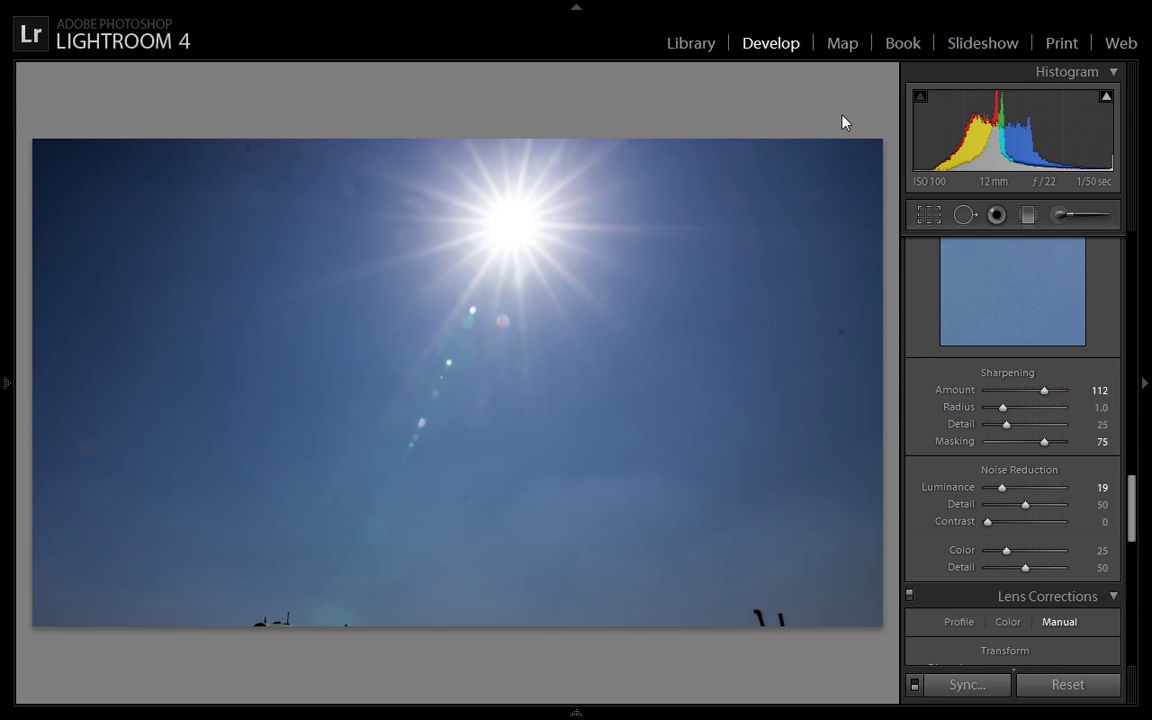
{"action": "key", "text": "backslash"}
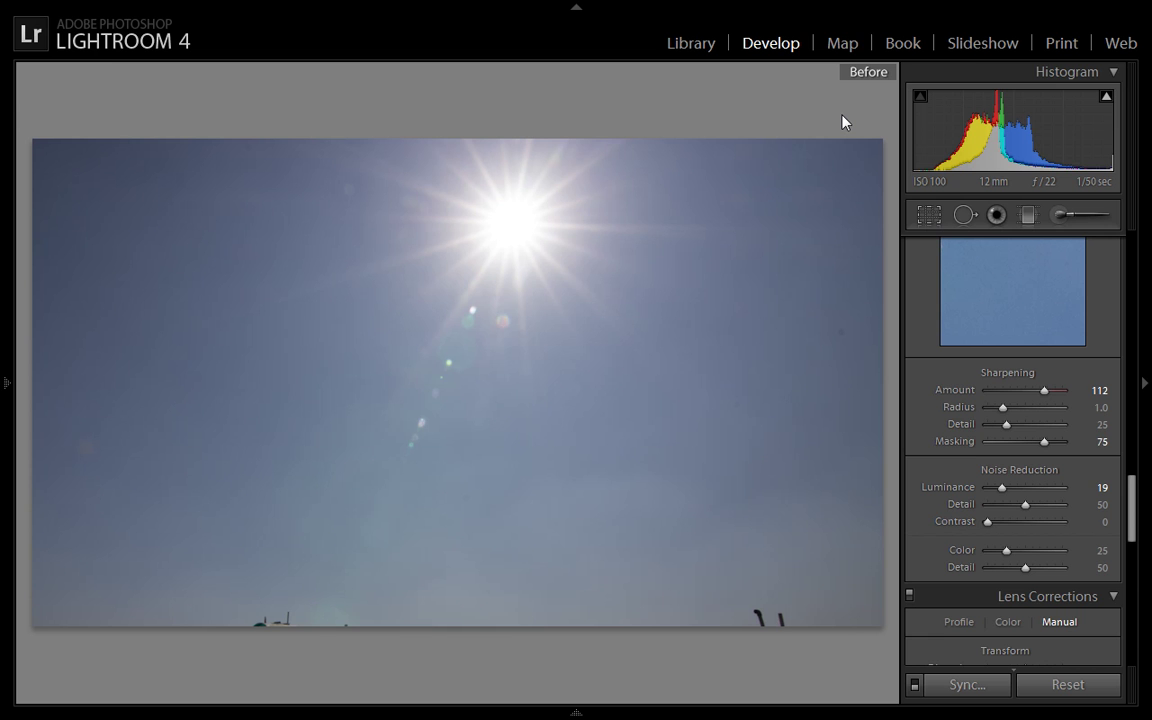
{"action": "key", "text": "backslash"}
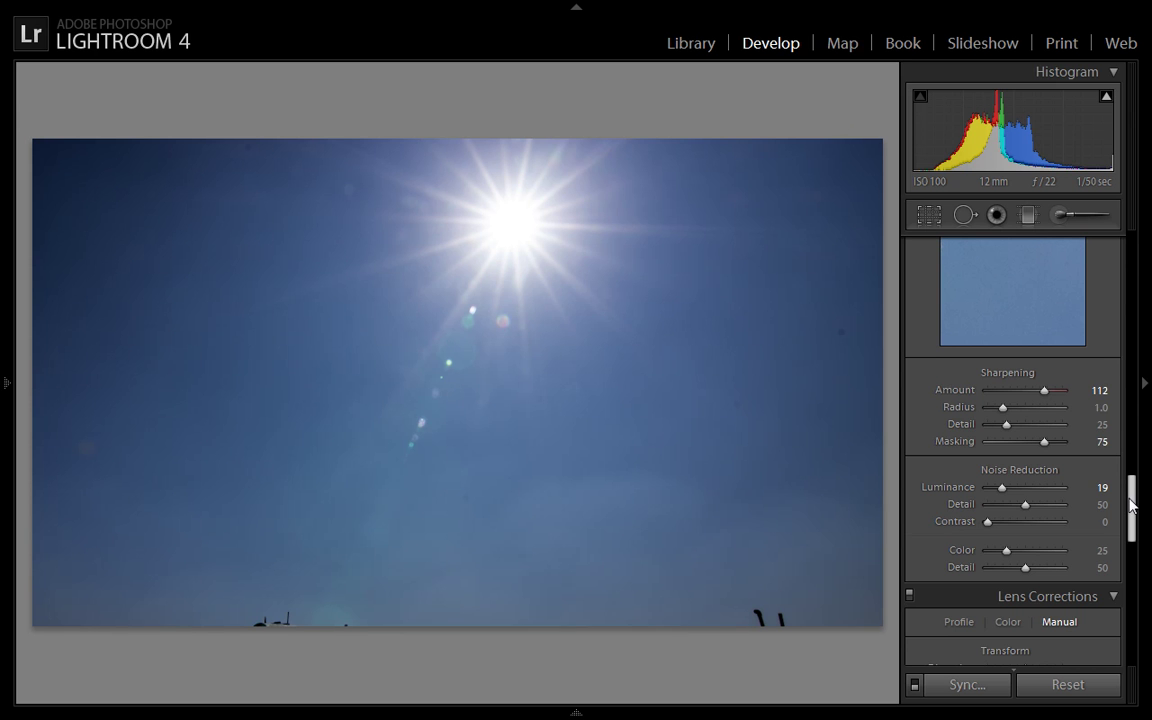
Step: Add a Color Priority post-crop vignette with Amount -16
{"action": "left_click_drag", "start_coordinate": [1131, 509], "coordinate": [1137, 565]}
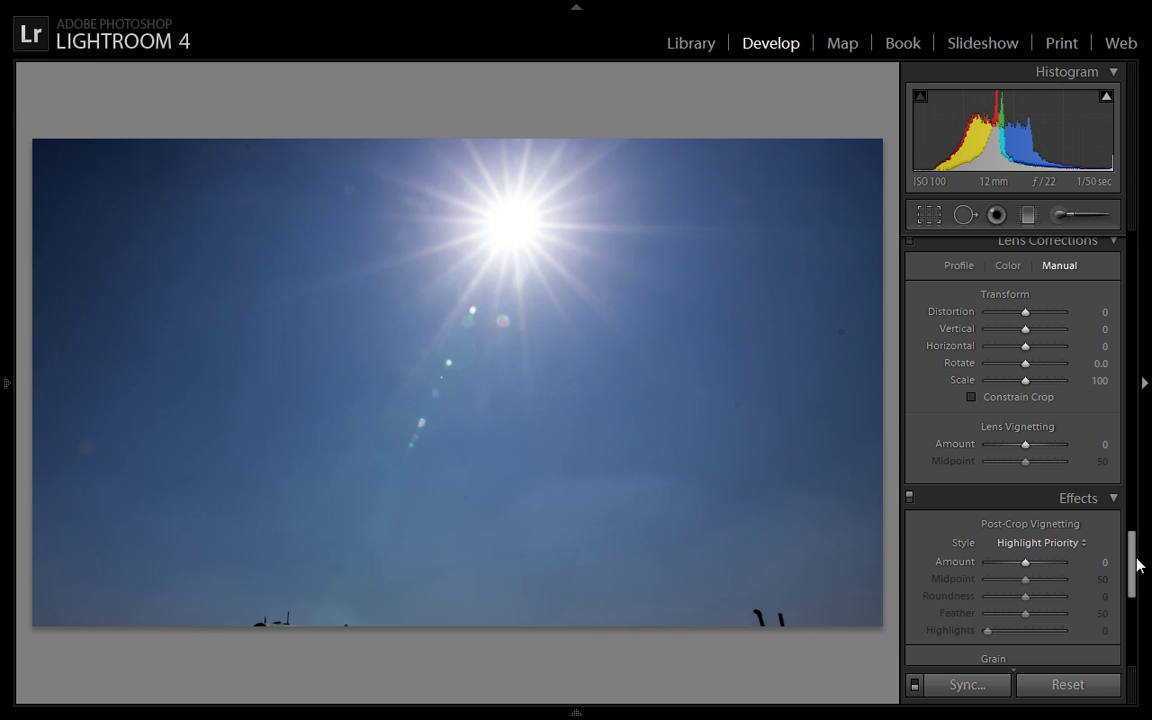
{"action": "left_click", "coordinate": [1040, 543]}
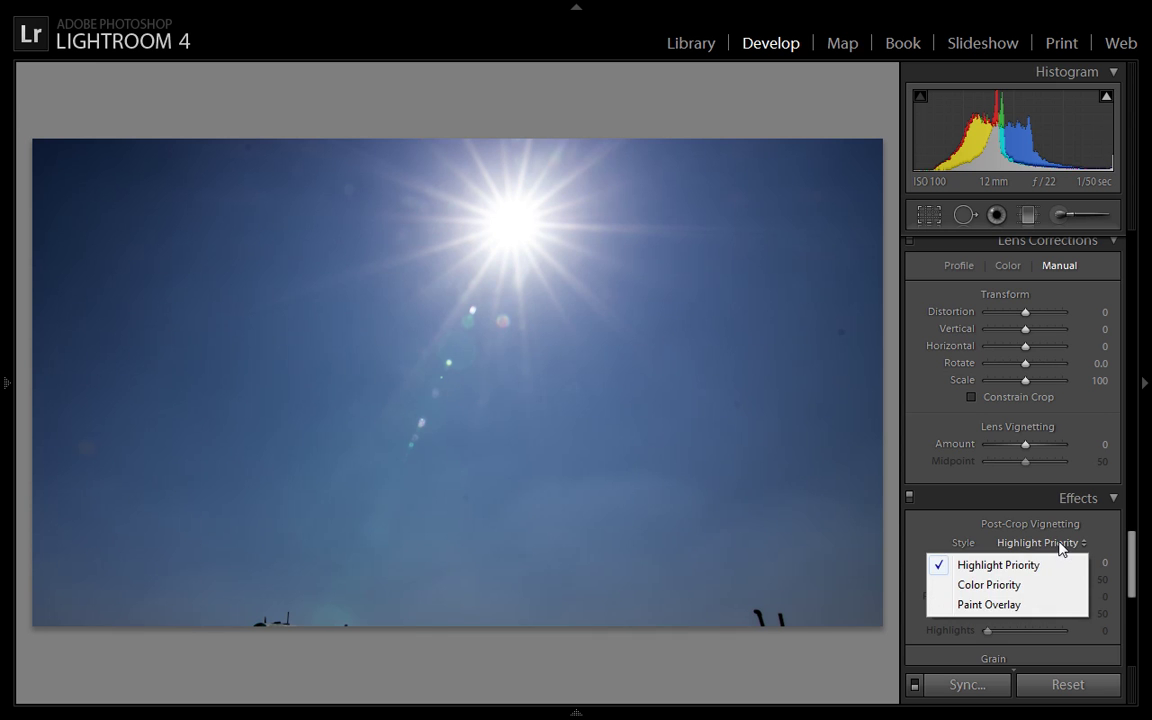
{"action": "left_click", "coordinate": [1018, 585]}
{"action": "left_click_drag", "start_coordinate": [1025, 562], "coordinate": [1020, 562]}
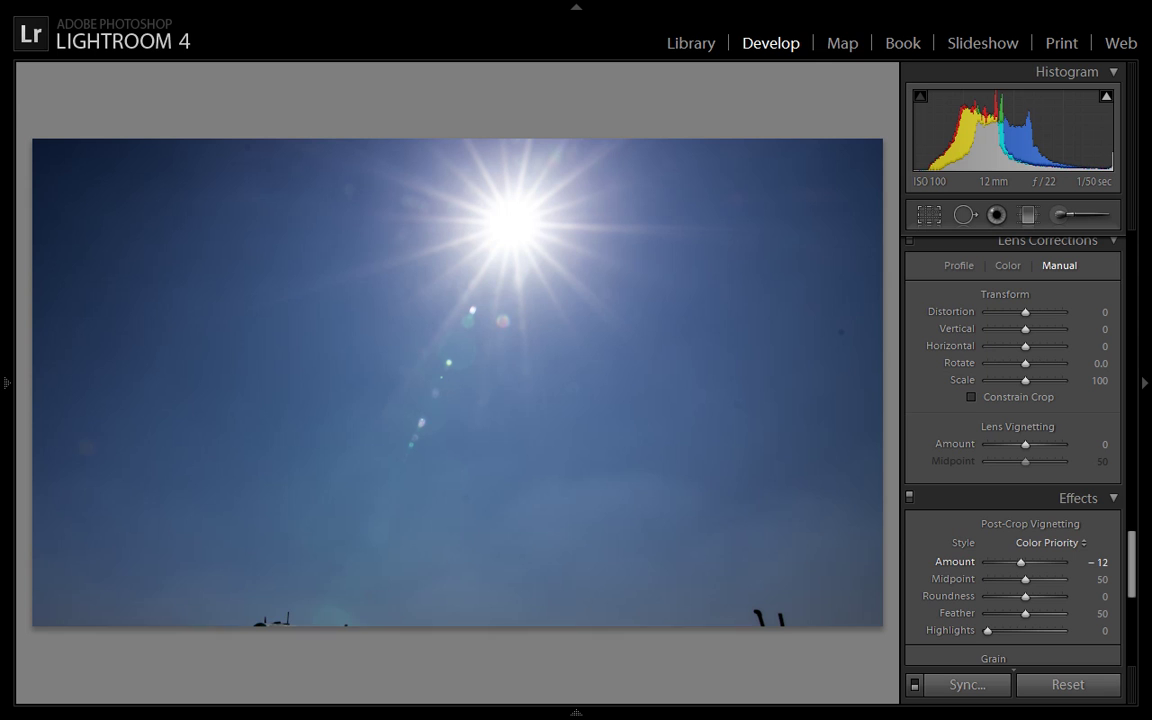
{"action": "left_click_drag", "start_coordinate": [1100, 562], "coordinate": [1090, 568]}
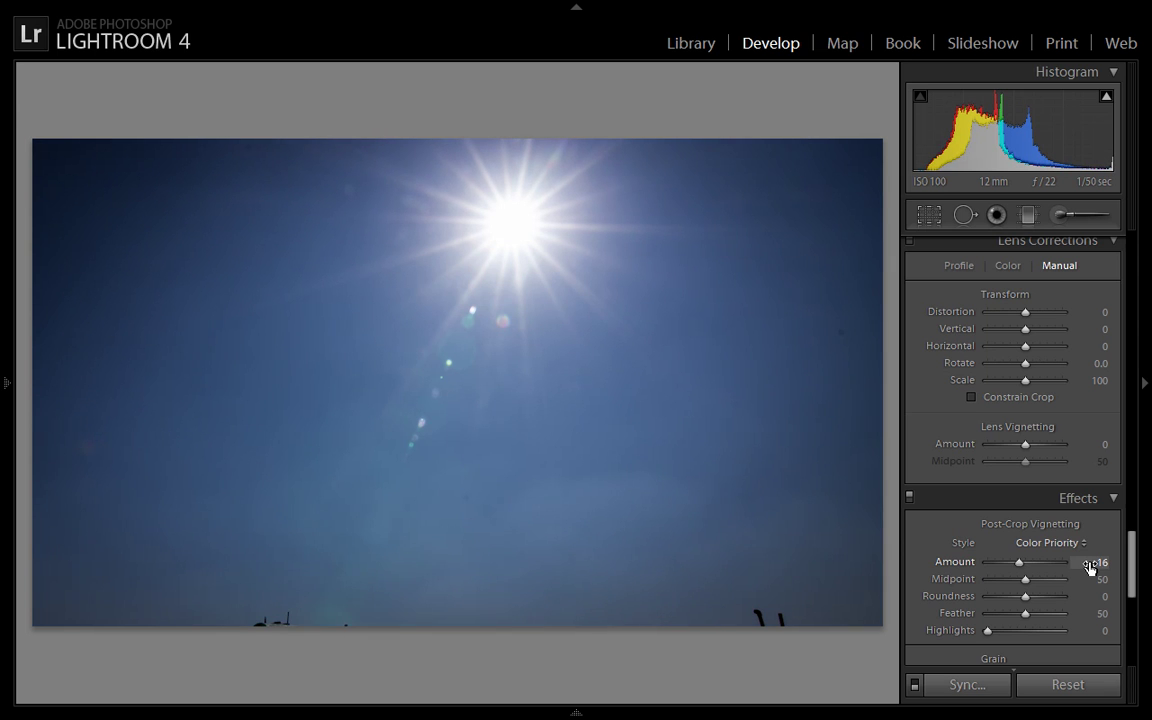
{"action": "mouse_move", "coordinate": [1134, 555]}
{"action": "left_mouse_down"}
{"action": "mouse_move", "coordinate": [1134, 600]}
{"action": "mouse_move", "coordinate": [1134, 588]}
{"action": "left_mouse_up"}
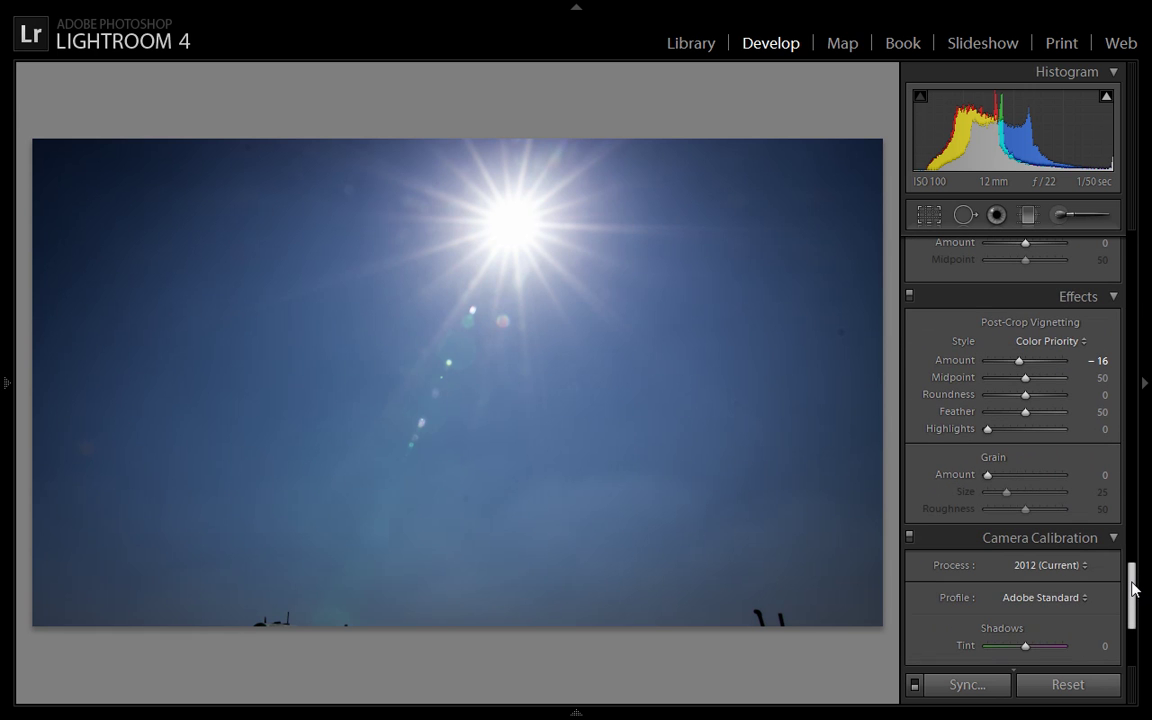
{"action": "left_click_drag", "start_coordinate": [1134, 588], "coordinate": [1134, 620]}
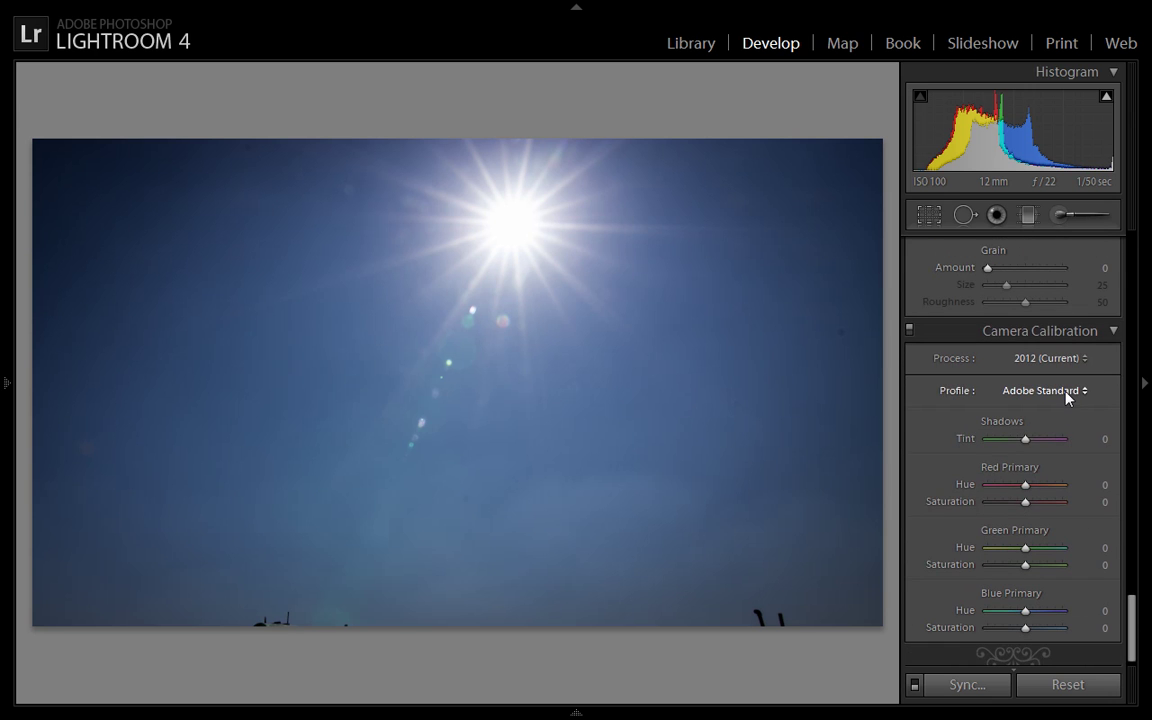
{"action": "left_click", "coordinate": [1066, 393]}
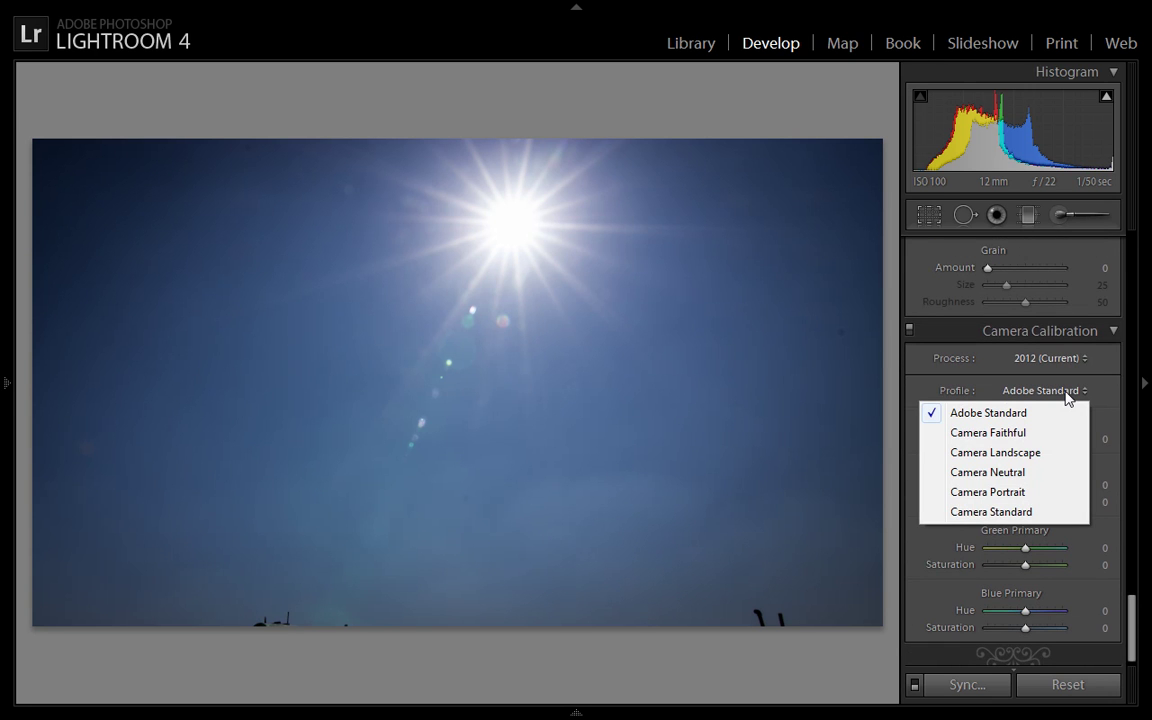
{"action": "left_click", "coordinate": [965, 453]}
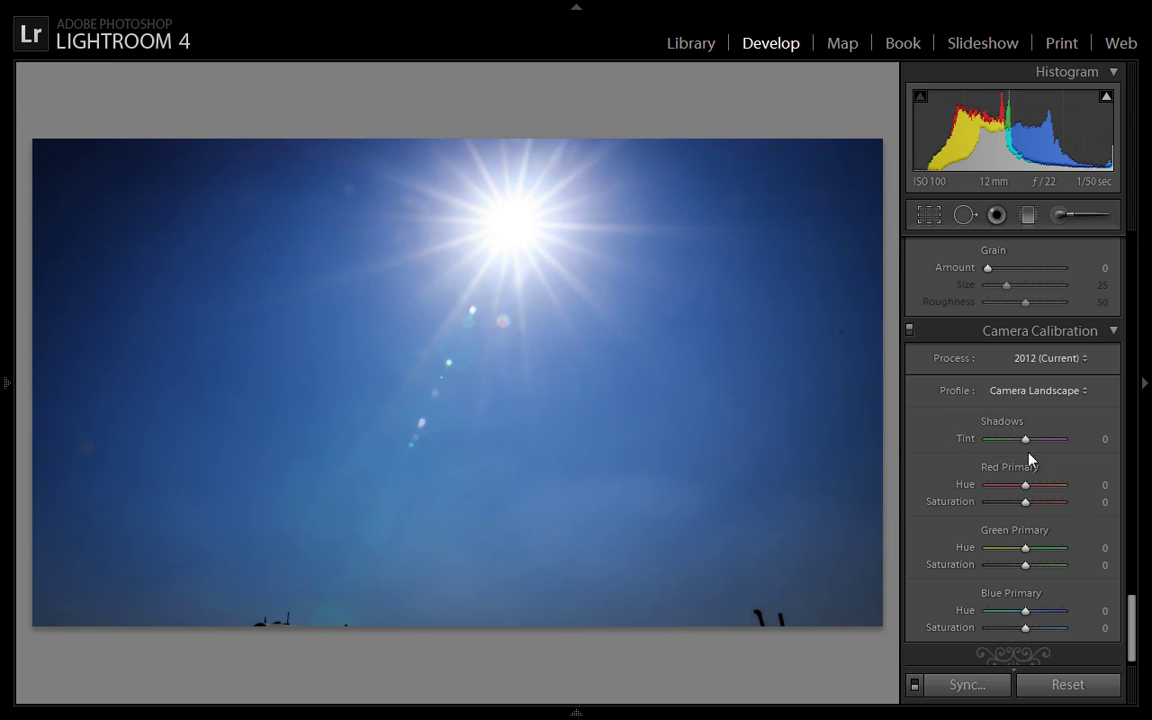
{"action": "left_click", "coordinate": [1049, 391]}
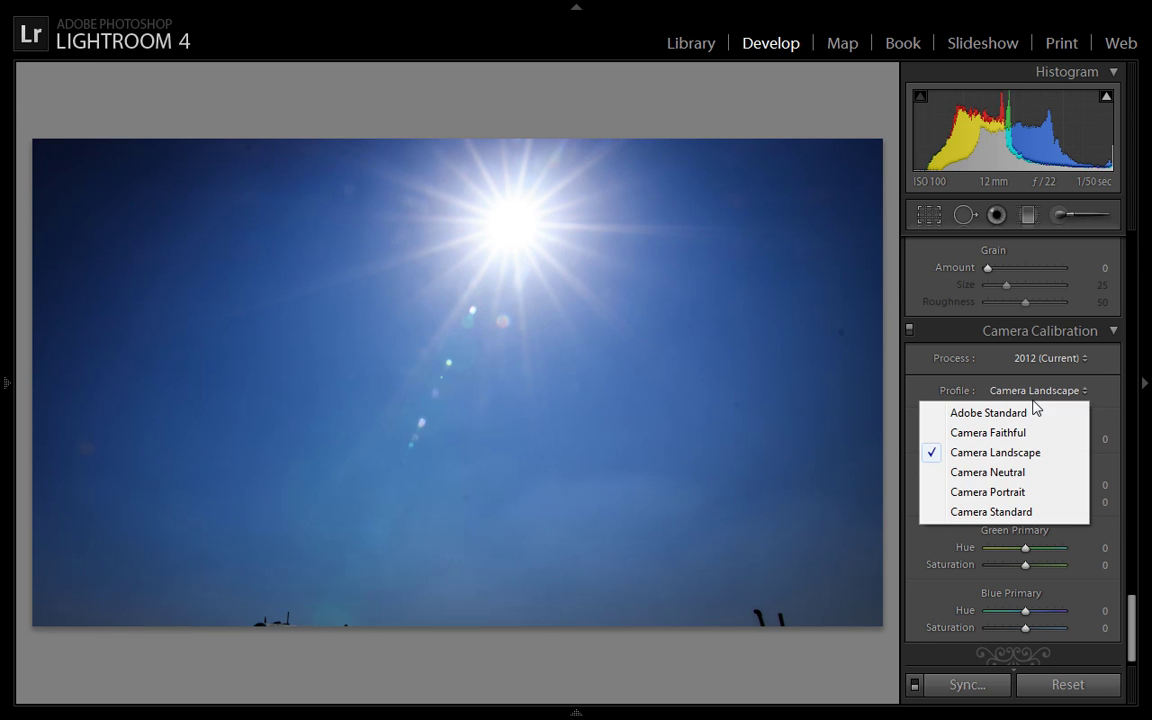
{"action": "left_click", "coordinate": [1021, 412]}
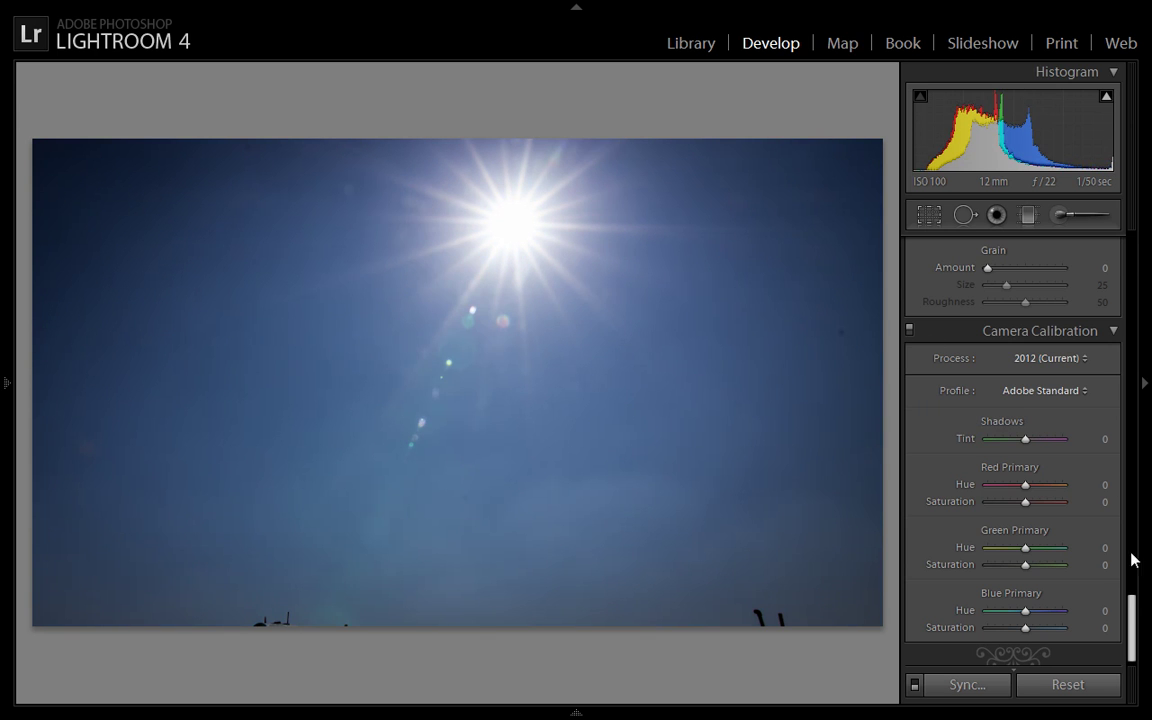
{"action": "left_click_drag", "start_coordinate": [1133, 617], "coordinate": [1133, 246]}
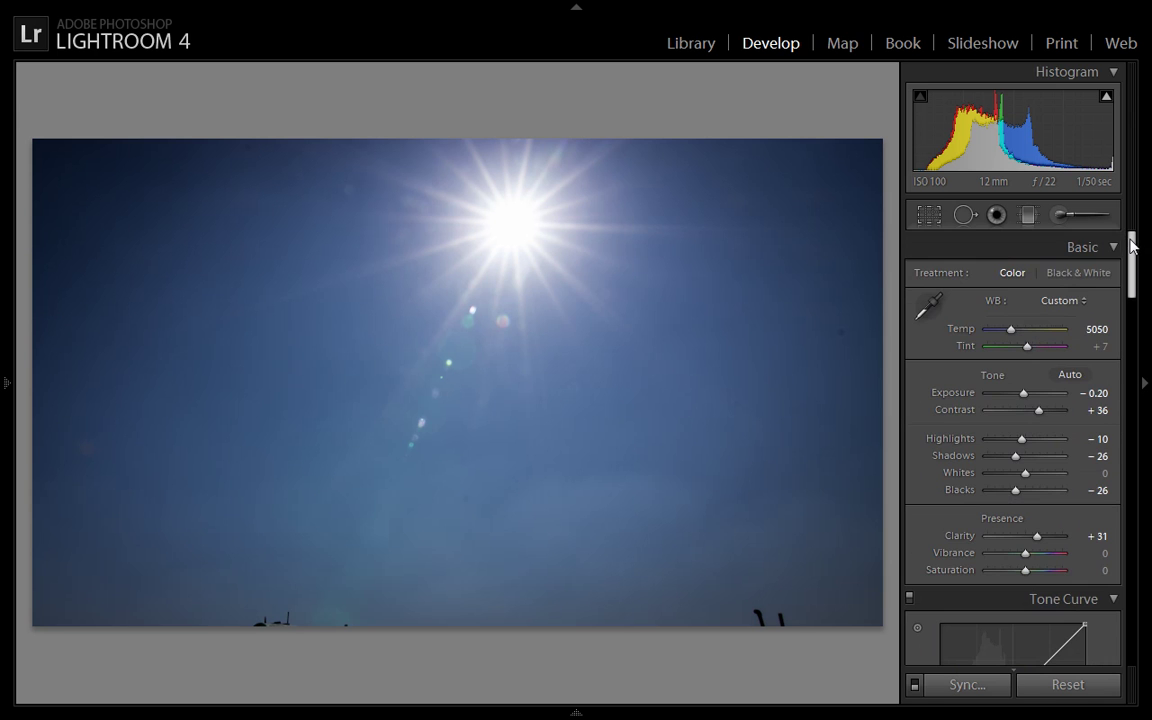